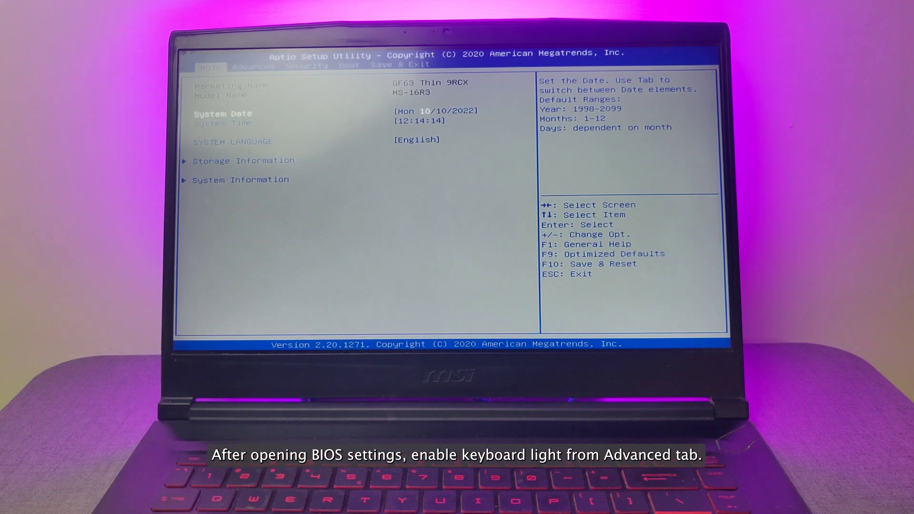
# Step: Enable Backslash/ALT GR Key Swap on the Advanced tab, then choose Save Changes and Reset
pyautogui.press('Right')
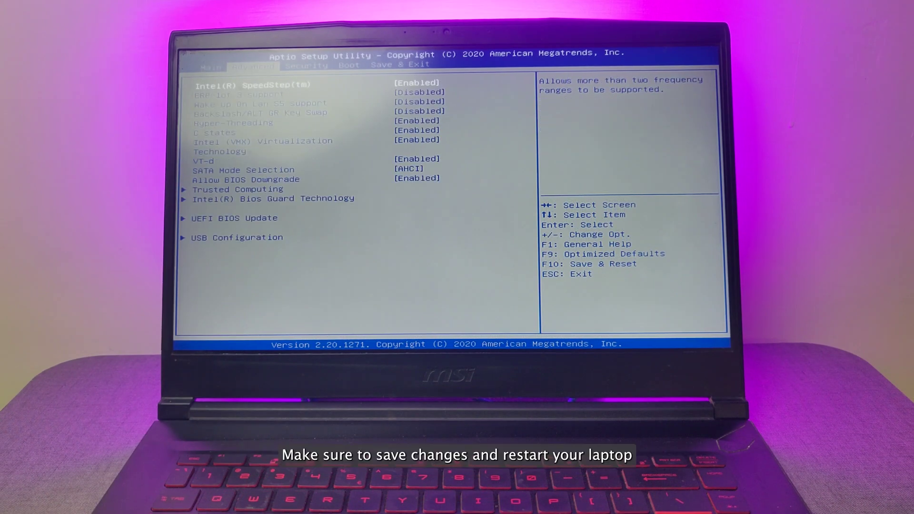
pyautogui.press('Down')
pyautogui.press('Down')
pyautogui.press('Down')
pyautogui.press('Down')
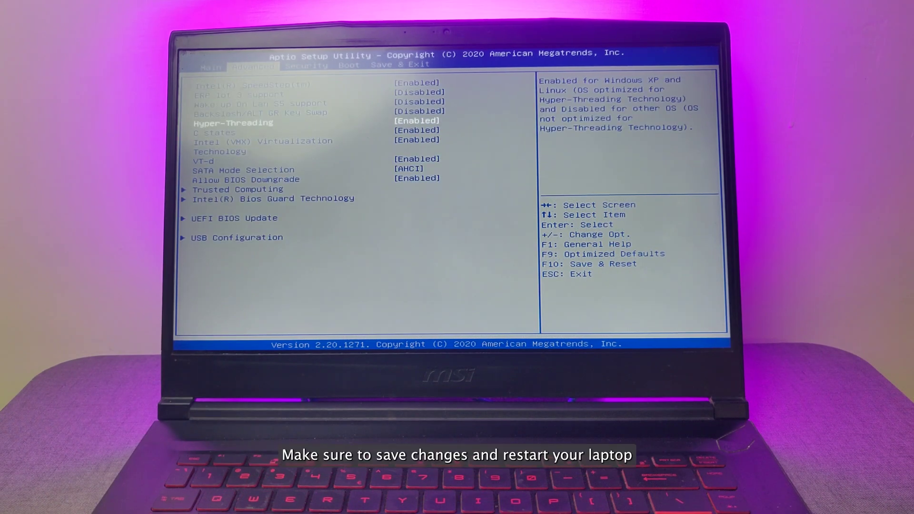
pyautogui.press('Up')
pyautogui.press('Return')
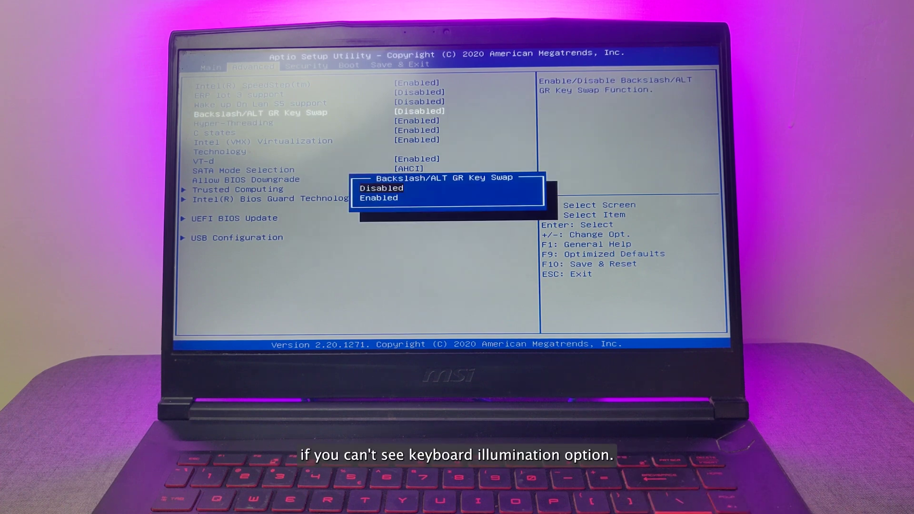
pyautogui.press('Return')
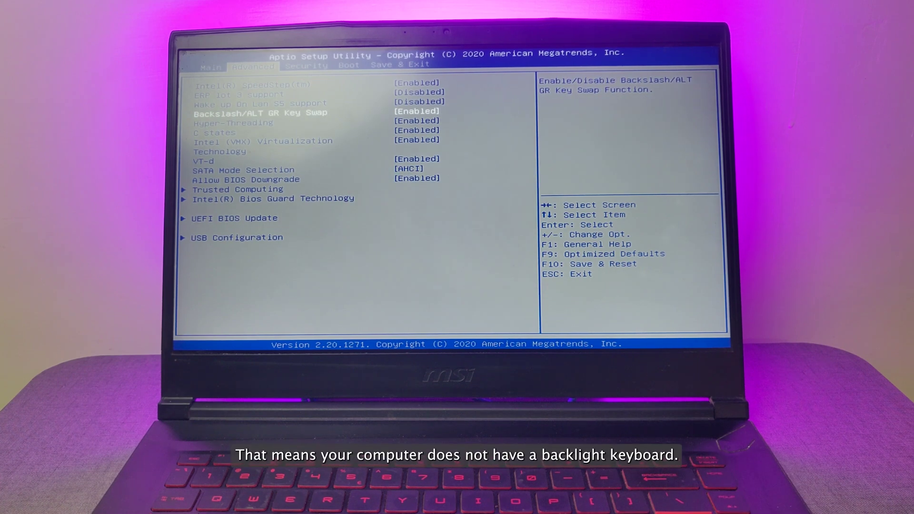
pyautogui.press('Right')
pyautogui.press('Right')
pyautogui.press('Right')
pyautogui.press('Return')
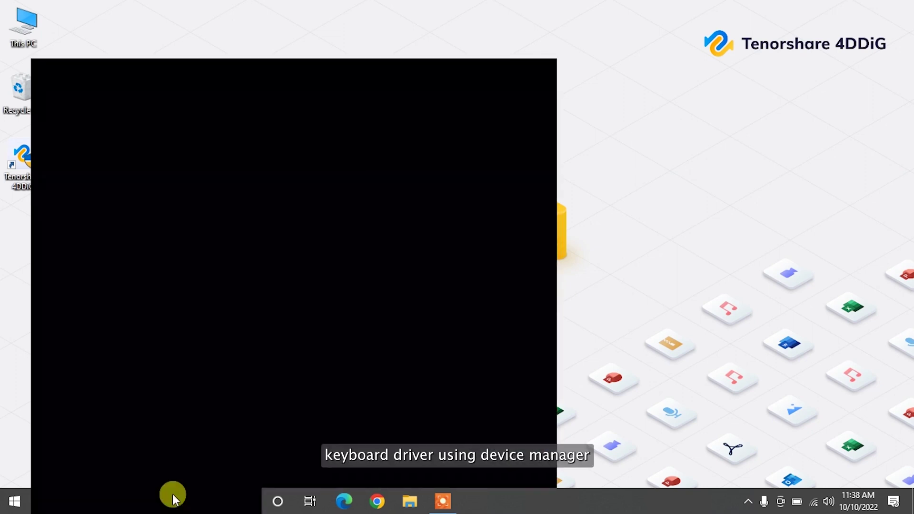
# Step: Update the Standard PS/2 Keyboard driver under Keyboards in Device Manager, searching automatically
pyautogui.write('device manager')
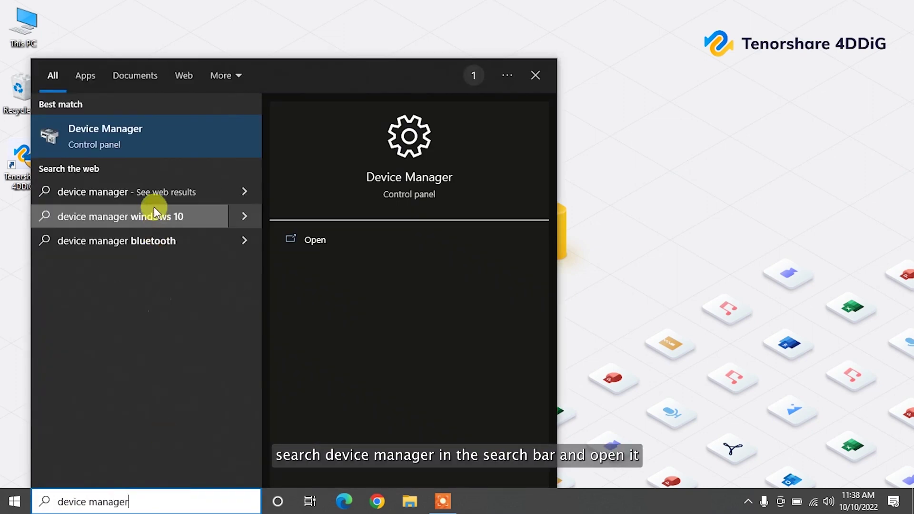
pyautogui.click(149, 126)
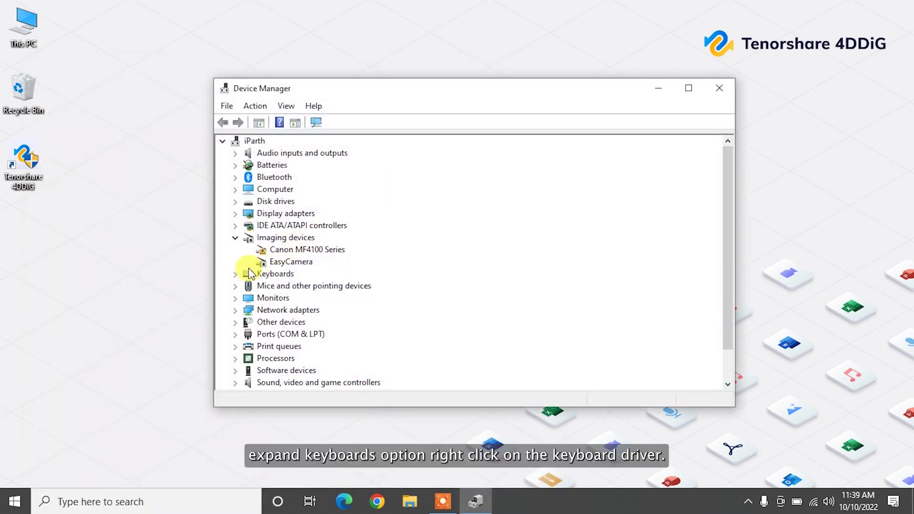
pyautogui.click(236, 275)
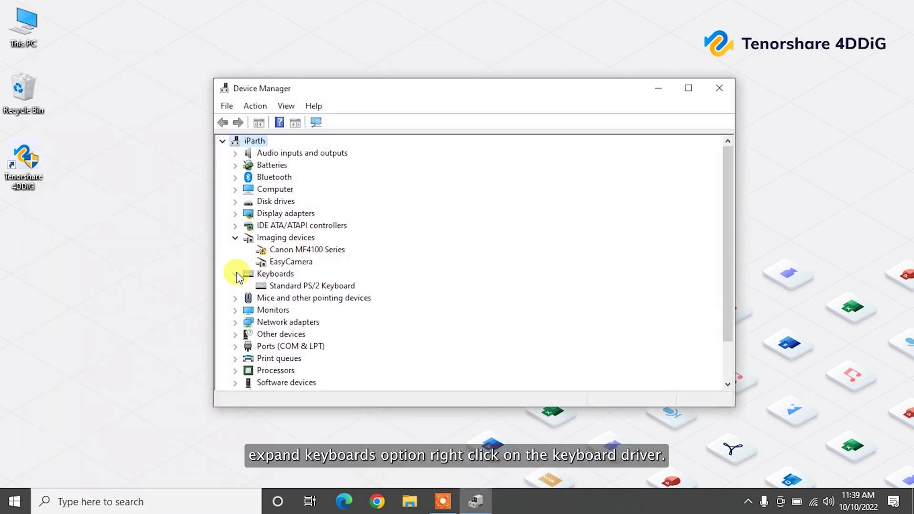
pyautogui.click(287, 288)
pyautogui.rightClick(288, 287)
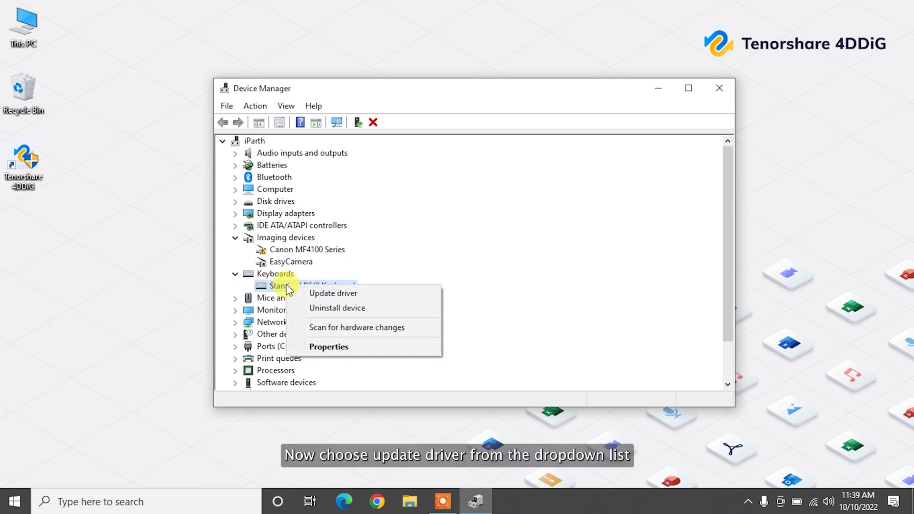
pyautogui.click(333, 293)
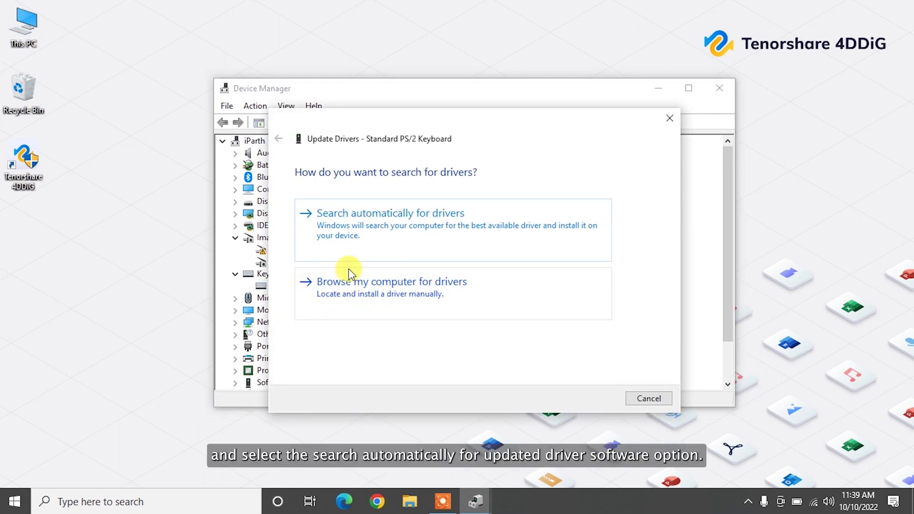
pyautogui.click(400, 242)
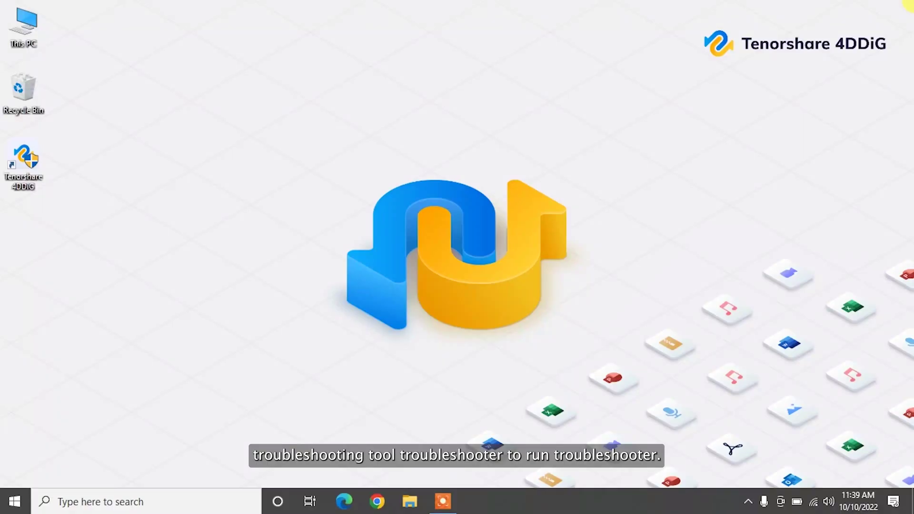
# Step: Run the Keyboard troubleshooter from Update & Security's additional troubleshooters, then minimize Settings
pyautogui.press('super+i')
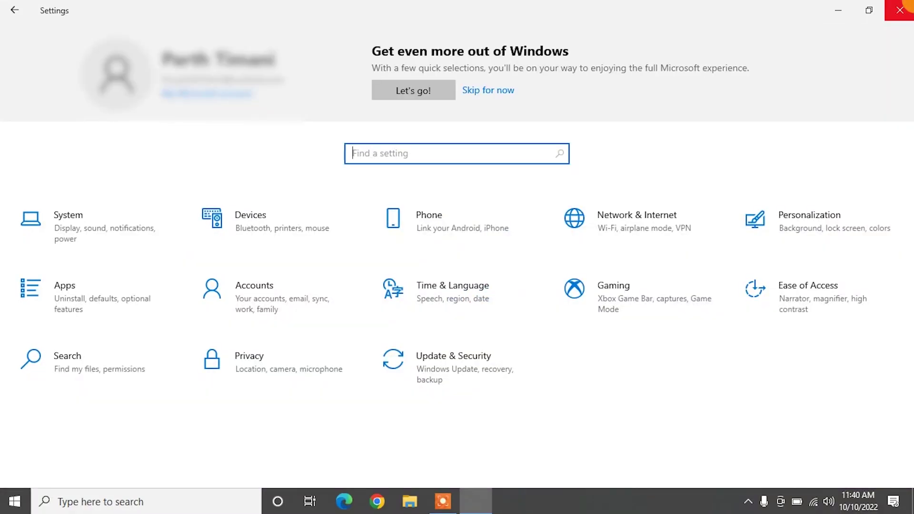
pyautogui.click(472, 378)
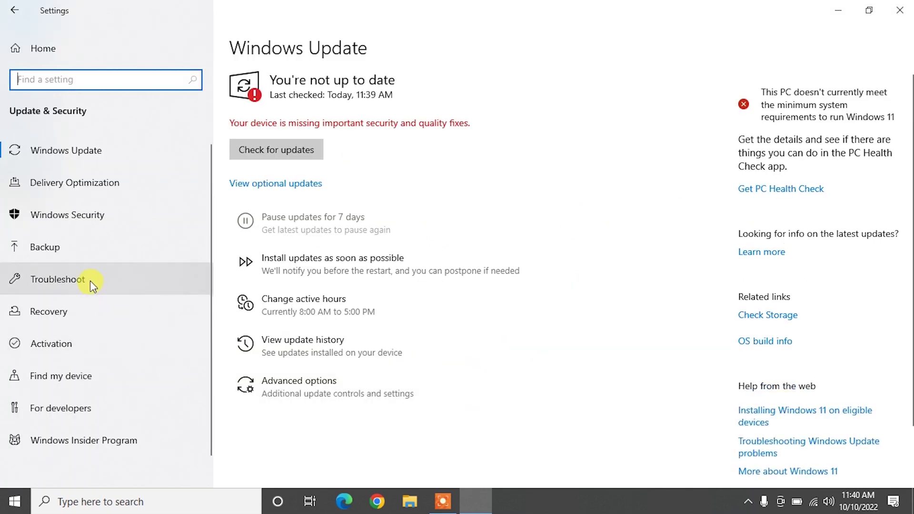
pyautogui.click(90, 281)
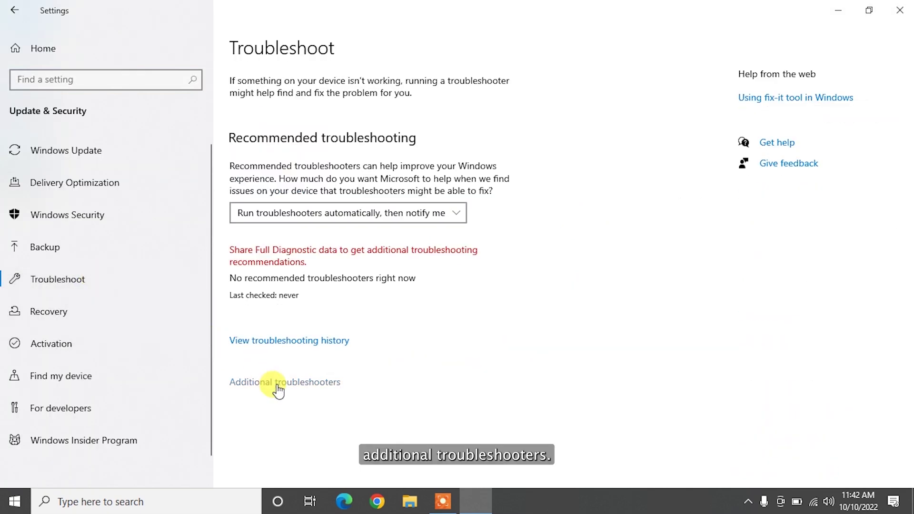
pyautogui.click(279, 390)
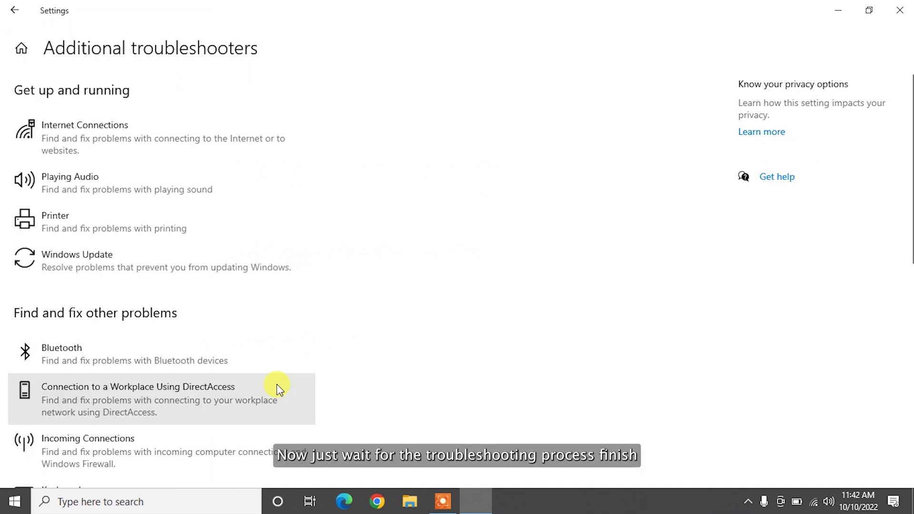
pyautogui.scroll(-4, 276, 386)
pyautogui.click(252, 331)
pyautogui.click(256, 370)
pyautogui.click(838, 10)
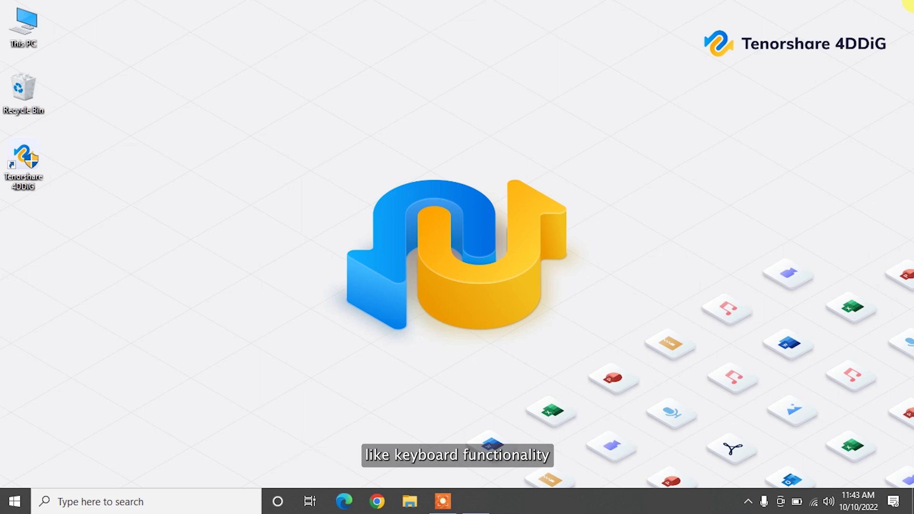
# Step: Launch System Configuration with msconfig and choose Selective startup
pyautogui.press('super+r')
pyautogui.write('msco')
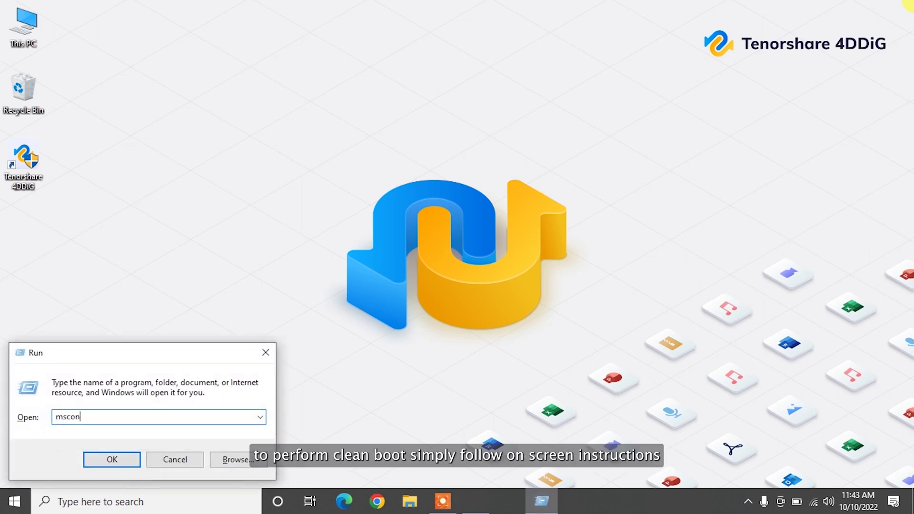
pyautogui.write('nfig')
pyautogui.press('Return')
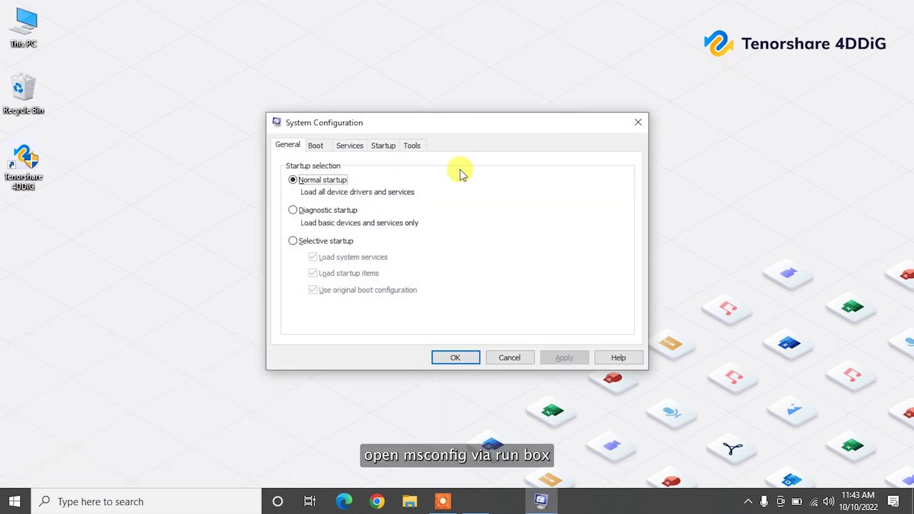
pyautogui.click(329, 241)
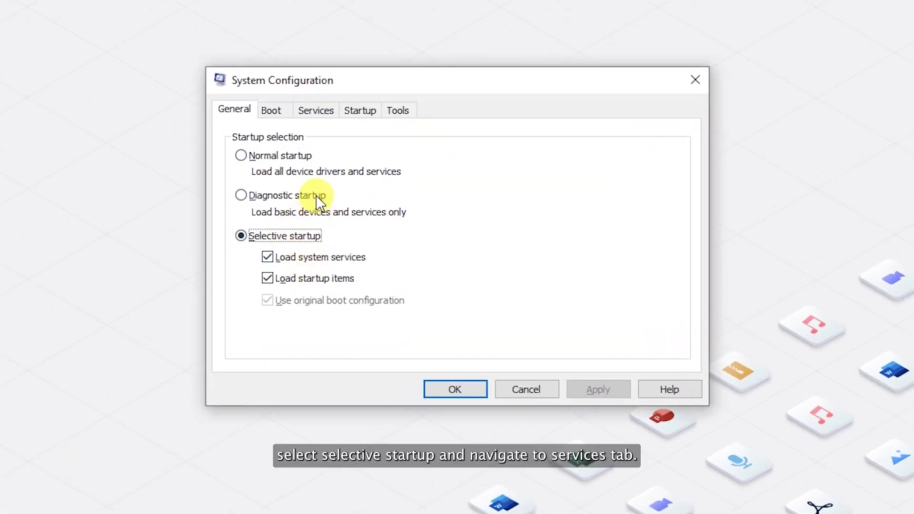
# Step: Hide all Microsoft services, disable the rest, check Task Manager startup, then apply and OK
pyautogui.click(317, 111)
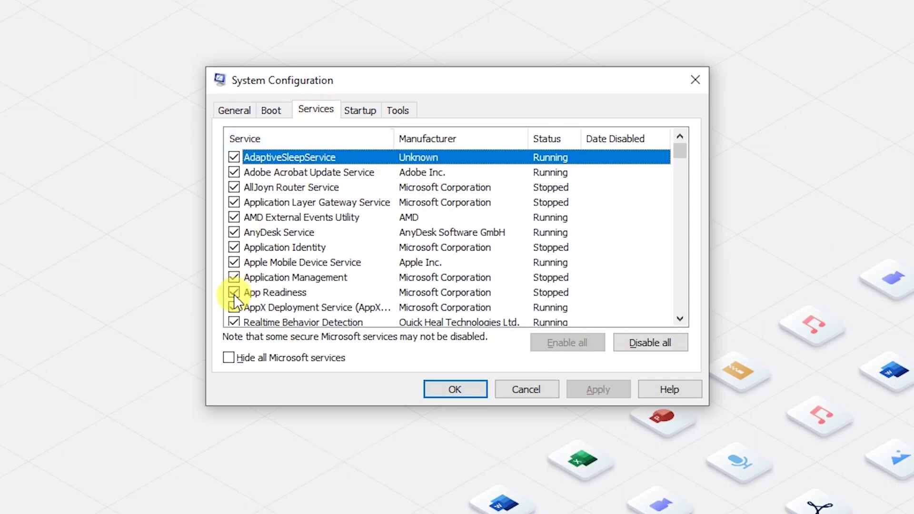
pyautogui.click(228, 357)
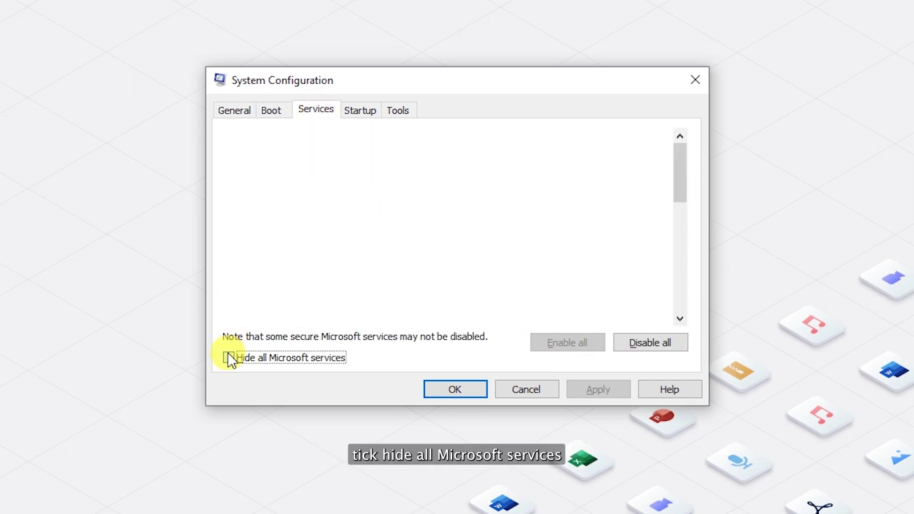
pyautogui.click(633, 342)
pyautogui.click(362, 112)
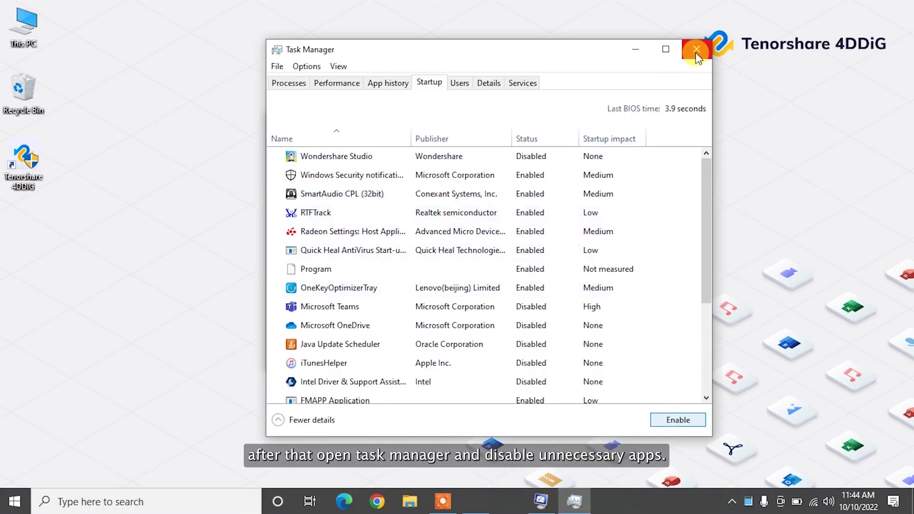
pyautogui.click(696, 50)
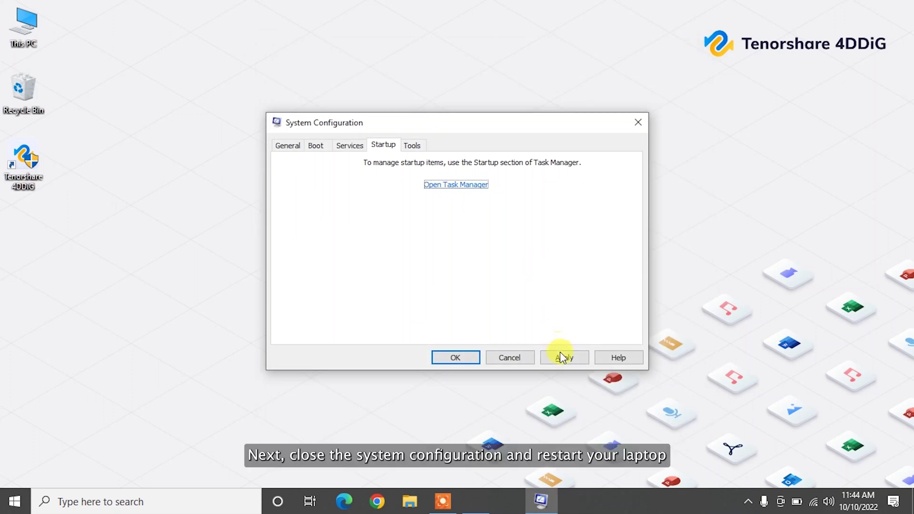
pyautogui.click(561, 356)
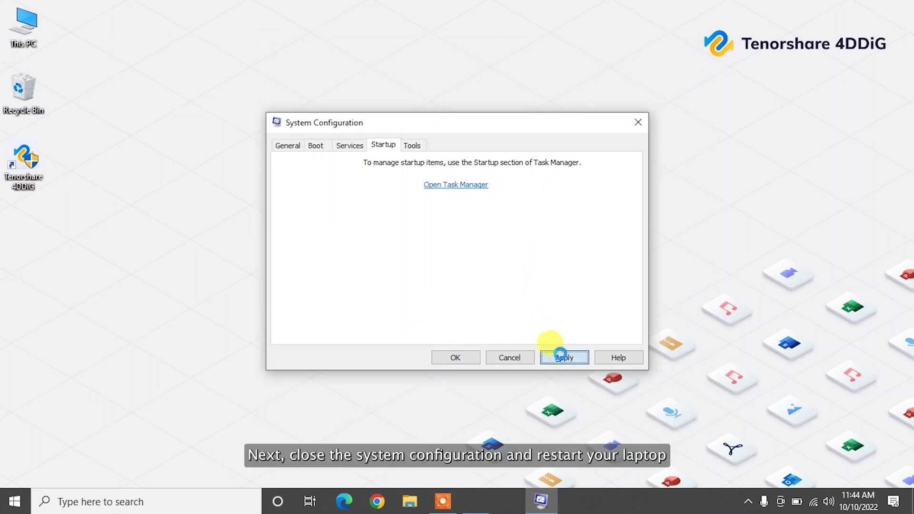
pyautogui.click(472, 357)
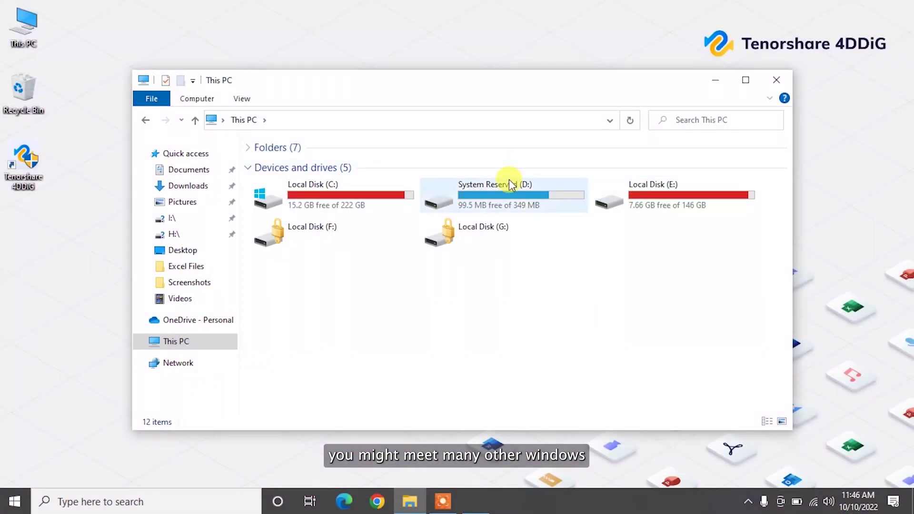
# Step: Browse the System Reserved (D:) drive and its Quick Heal folder, then close File Explorer
pyautogui.click(510, 183)
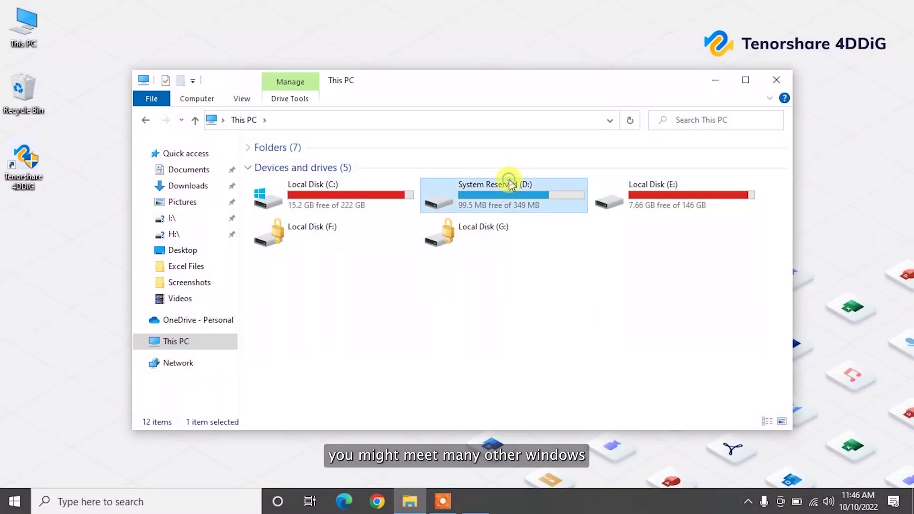
pyautogui.doubleClick(509, 183)
pyautogui.doubleClick(447, 193)
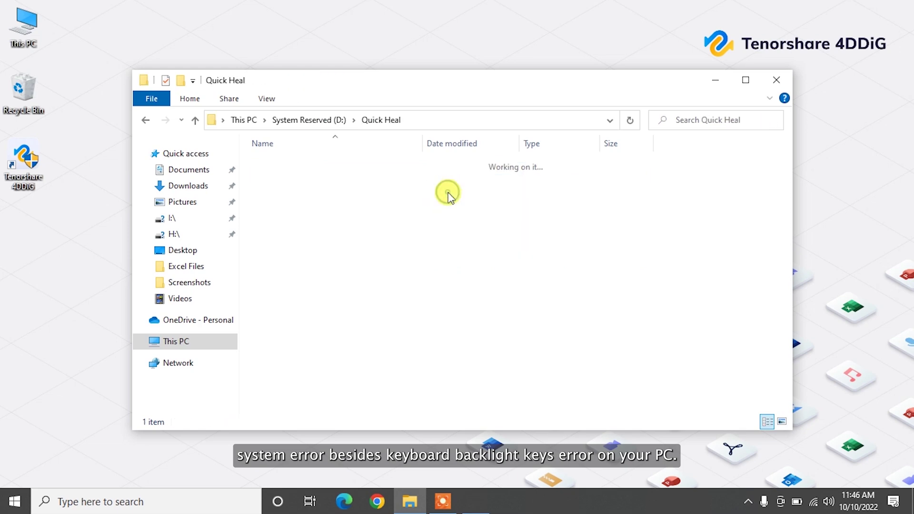
pyautogui.hotkey('alt', 'Left')
pyautogui.press('Down')
pyautogui.press('Down')
pyautogui.press('Down')
pyautogui.press('Down')
pyautogui.press('Down')
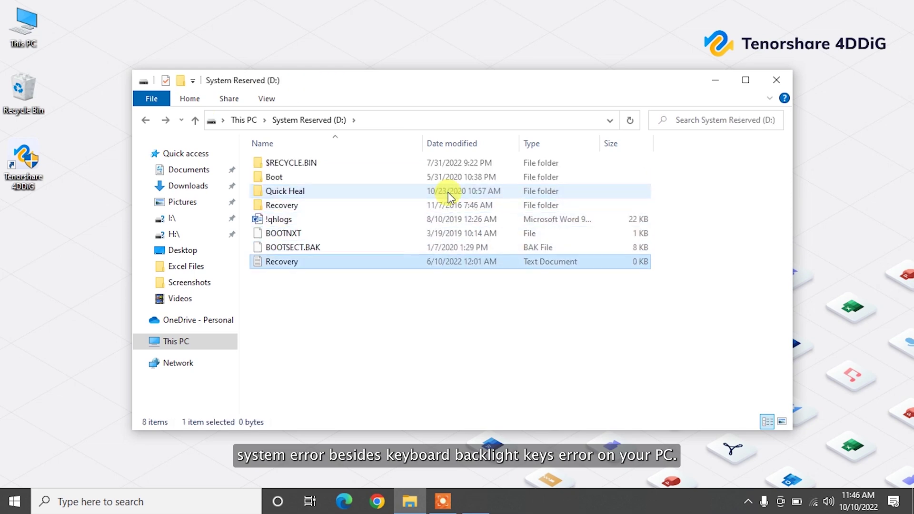
pyautogui.press('Up')
pyautogui.press('Up')
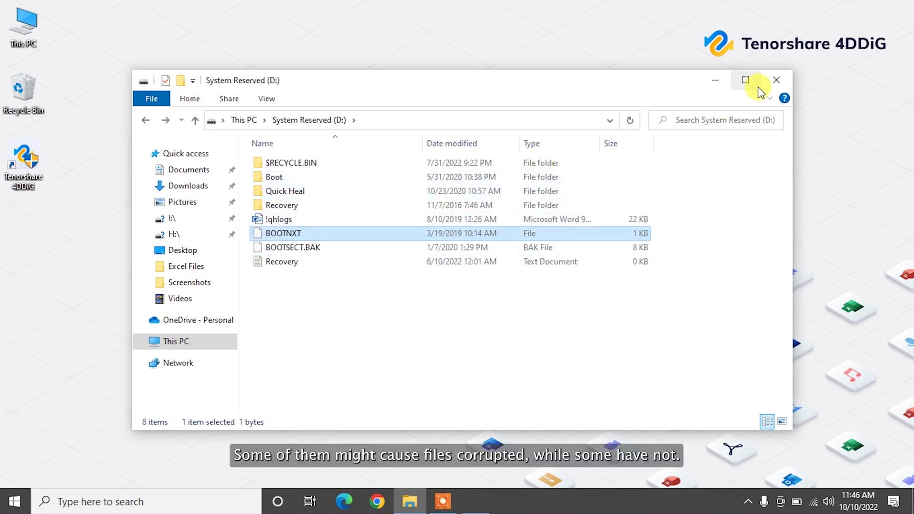
pyautogui.click(773, 81)
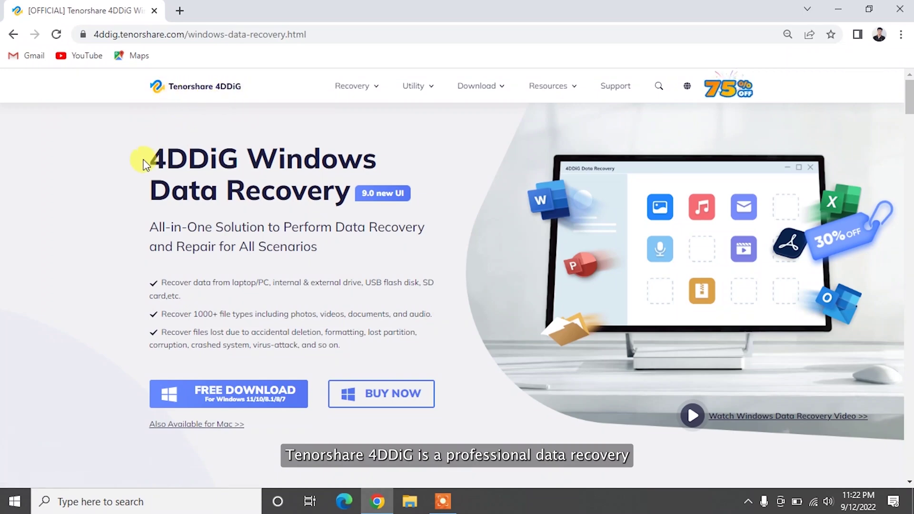
# Step: Highlight the 4DDiG Windows Data Recovery heading and scroll down the product page
pyautogui.moveTo(143, 159); pyautogui.dragTo(349, 190)
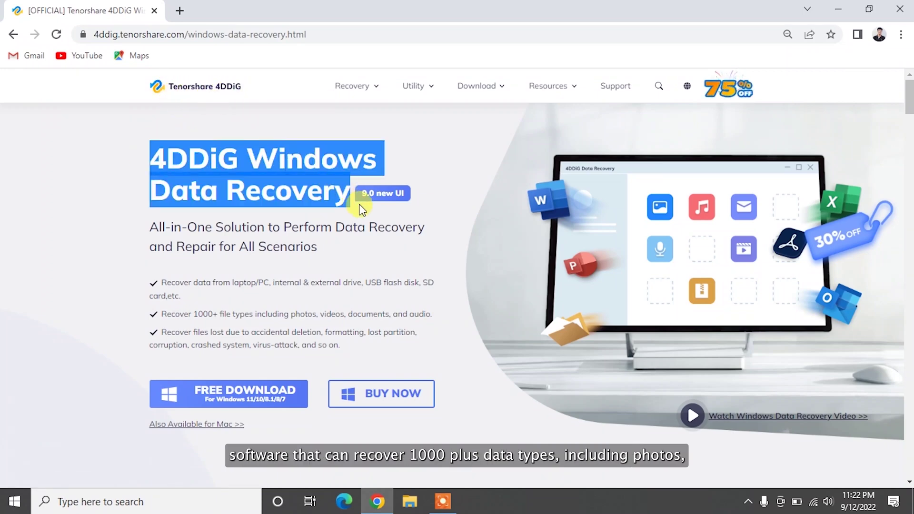
pyautogui.click(360, 205)
pyautogui.scroll(-10, 386, 259)
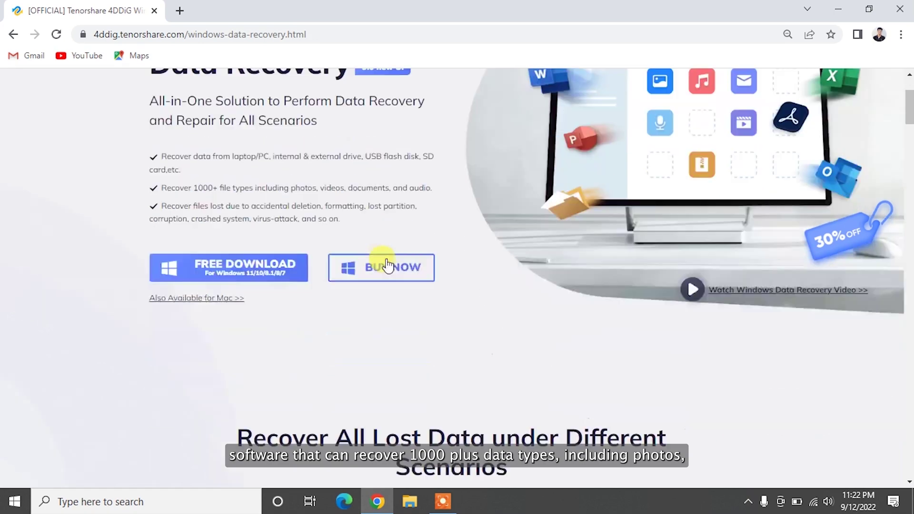
pyautogui.scroll(-2, 386, 258)
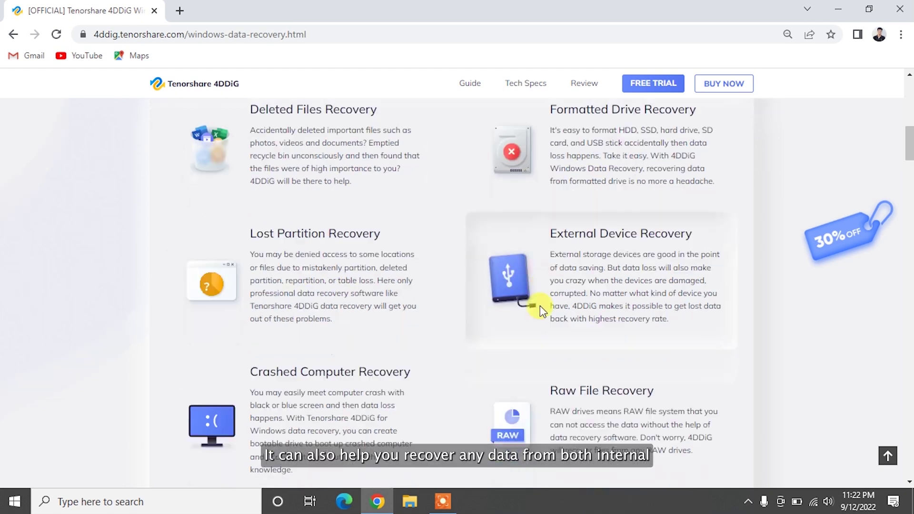
pyautogui.scroll(-1, 540, 306)
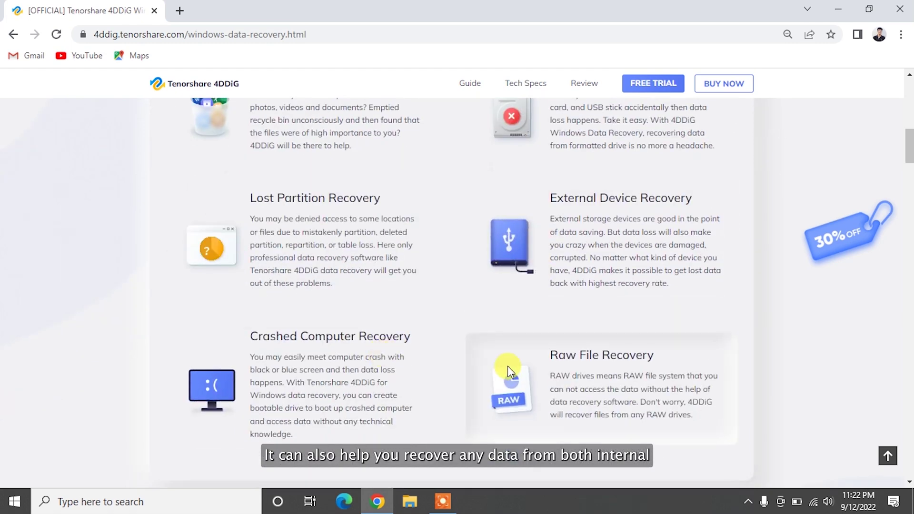
pyautogui.scroll(-10, 508, 367)
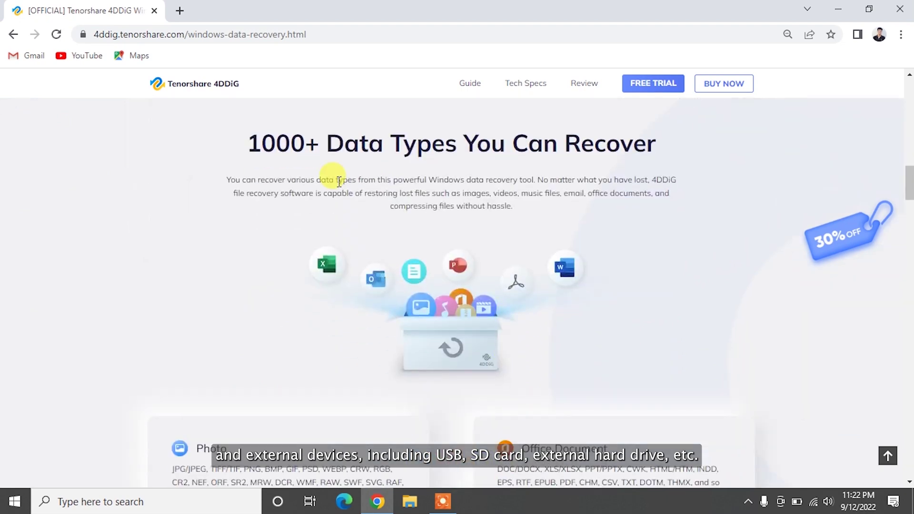
# Step: Highlight the 1000+ Data Types heading, view Step 3, and download the free trial
pyautogui.moveTo(247, 143); pyautogui.dragTo(651, 147)
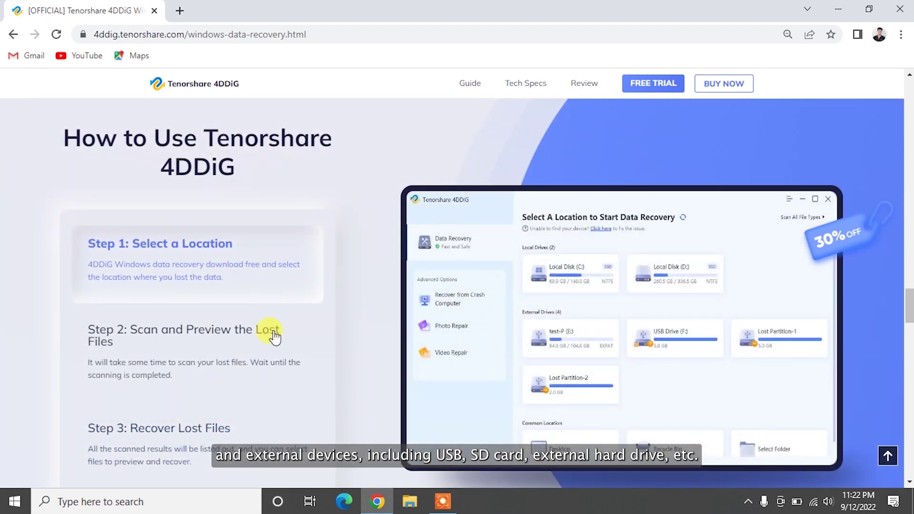
pyautogui.click(276, 431)
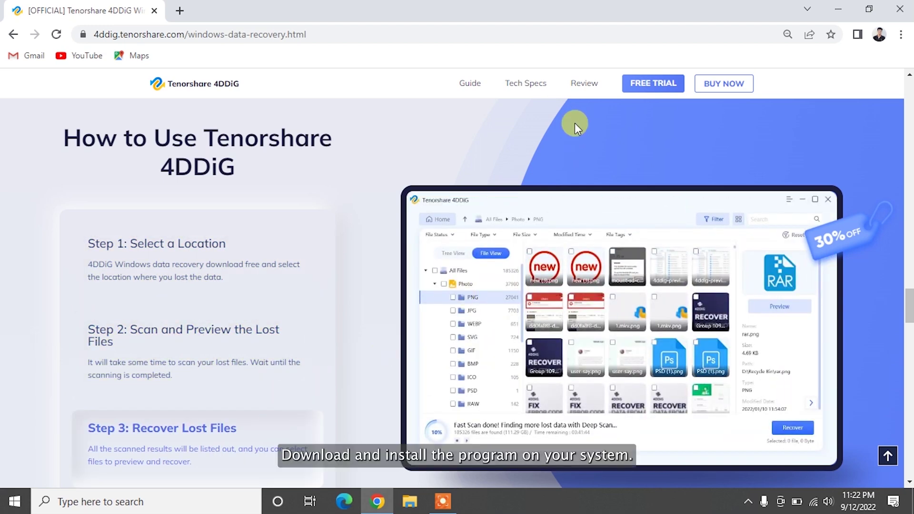
pyautogui.click(651, 89)
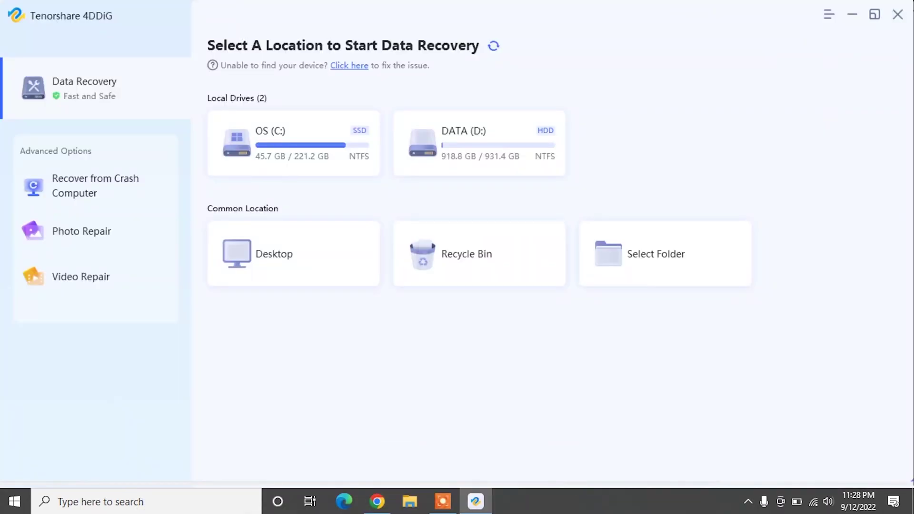
# Step: Scan the OS (C:) drive with Scan All File Types and dismiss the results tips
pyautogui.moveTo(333, 156)
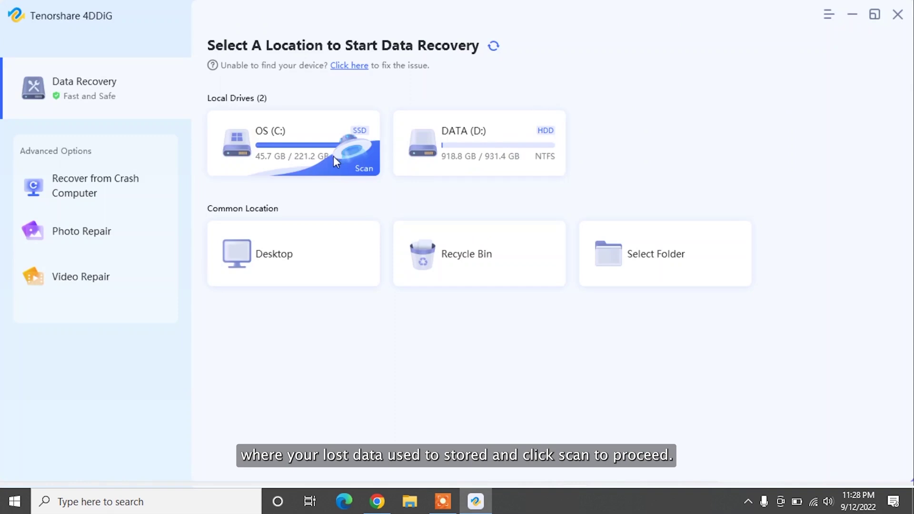
pyautogui.click(363, 168)
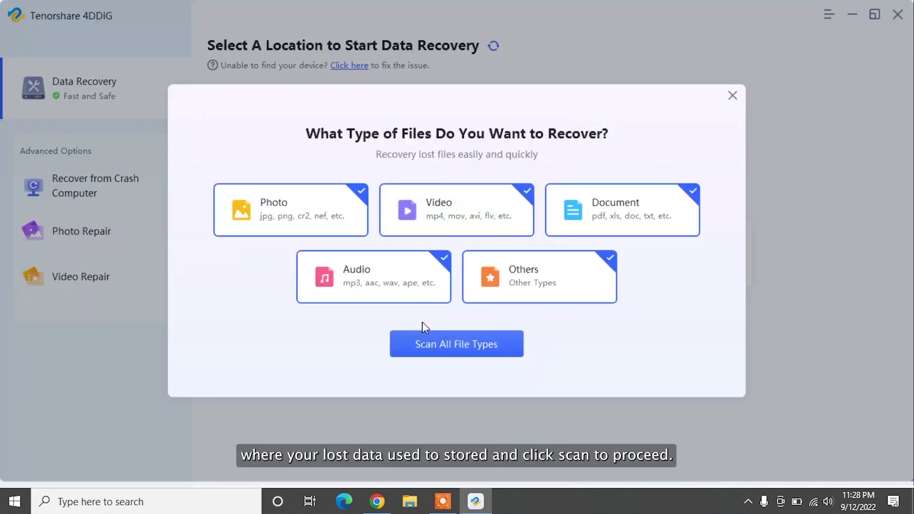
pyautogui.click(463, 353)
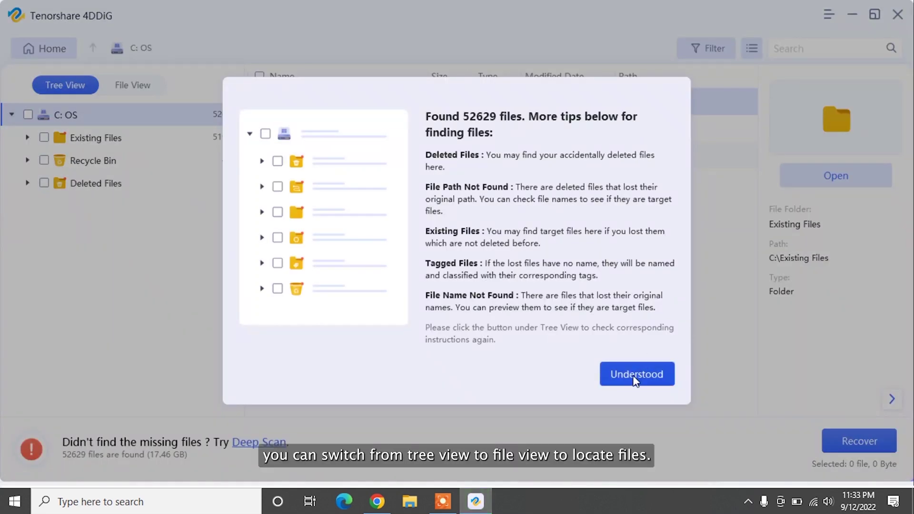
pyautogui.click(636, 381)
# Step: Select all found JPG photos in File View and recover them to the Desktop
pyautogui.click(138, 91)
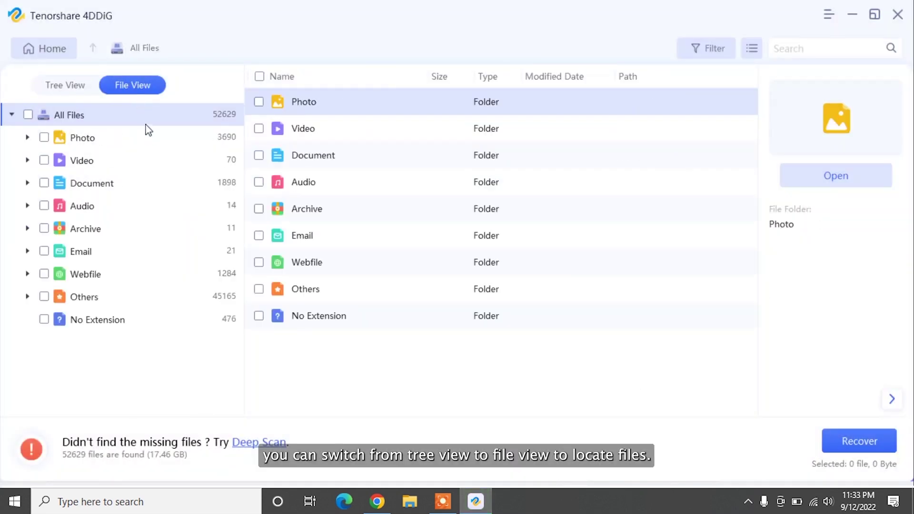
pyautogui.click(155, 141)
pyautogui.doubleClick(349, 102)
pyautogui.click(260, 76)
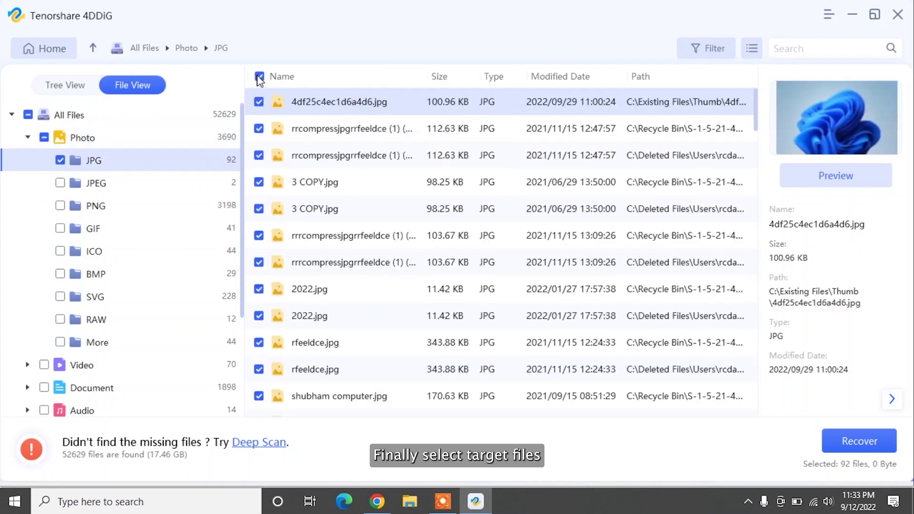
pyautogui.click(850, 436)
pyautogui.click(333, 136)
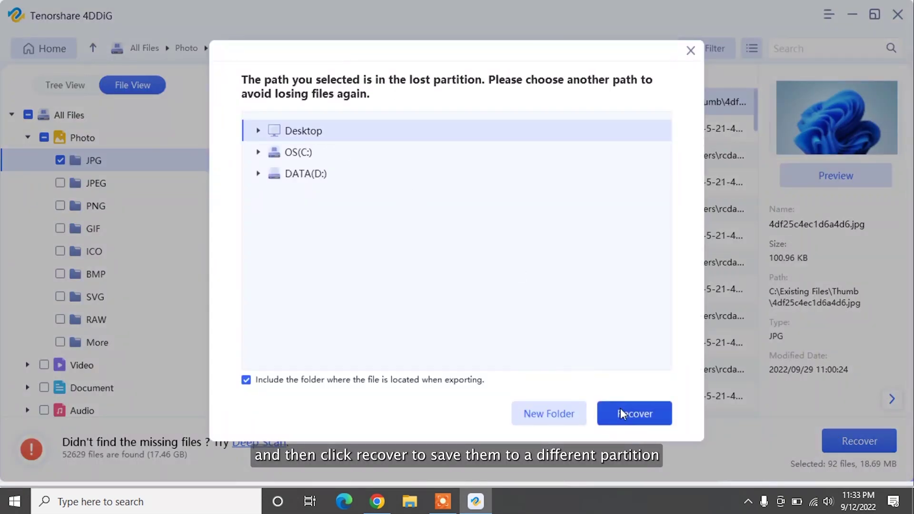
pyautogui.click(623, 410)
pyautogui.click(552, 277)
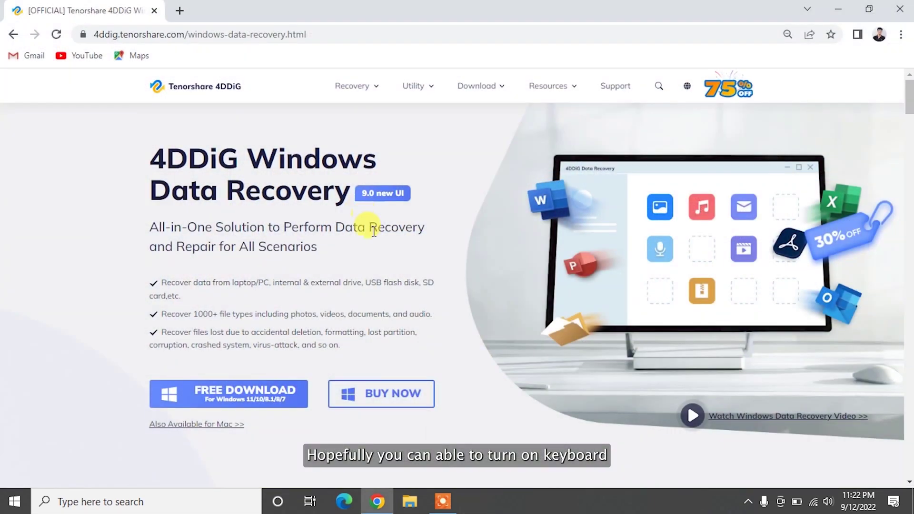
pyautogui.scroll(-7, 387, 258)
pyautogui.scroll(-4, 387, 259)
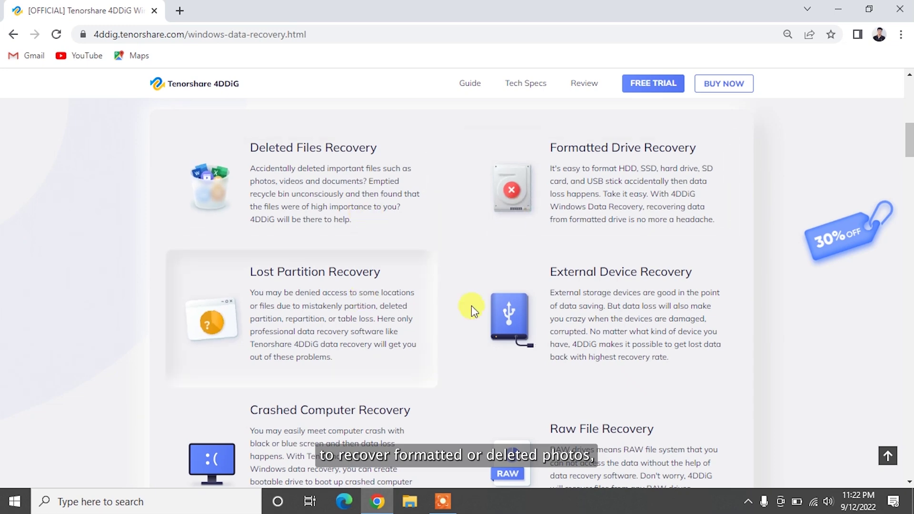
pyautogui.scroll(-2, 540, 305)
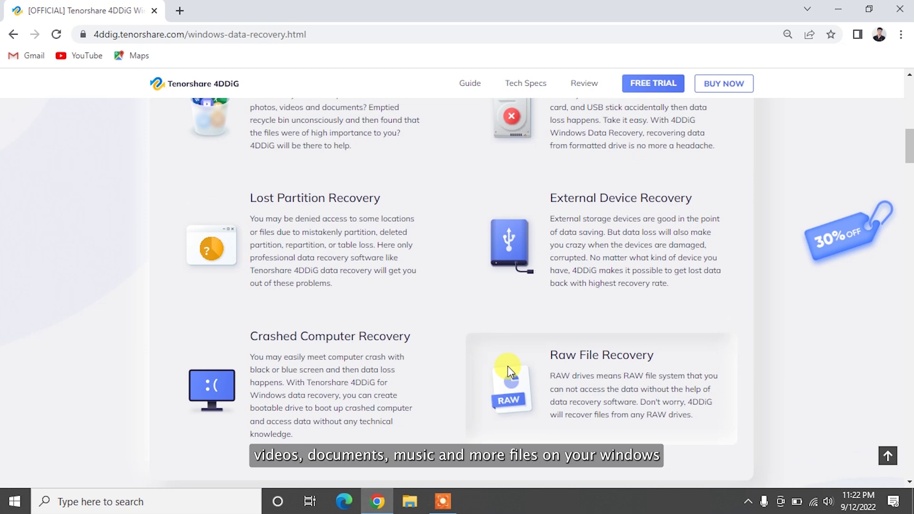
pyautogui.scroll(-8, 508, 367)
pyautogui.scroll(-1, 508, 369)
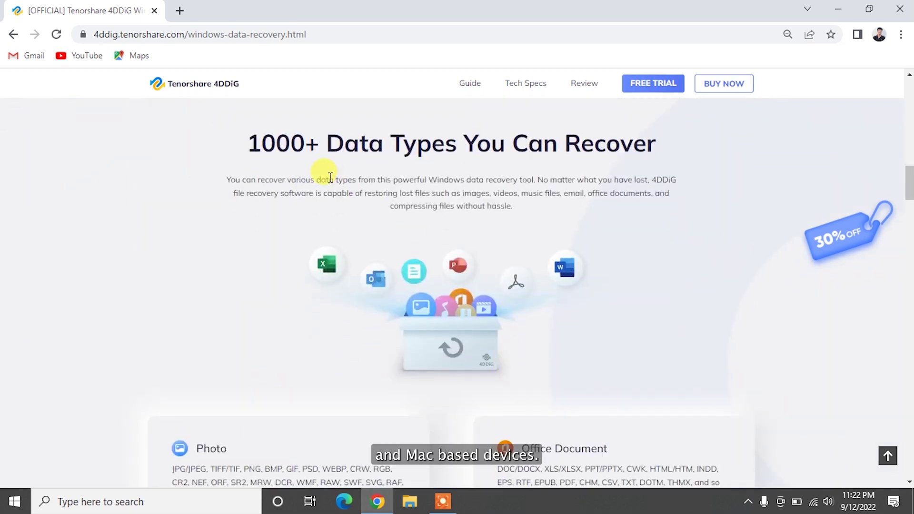
pyautogui.moveTo(247, 143); pyautogui.dragTo(628, 152)
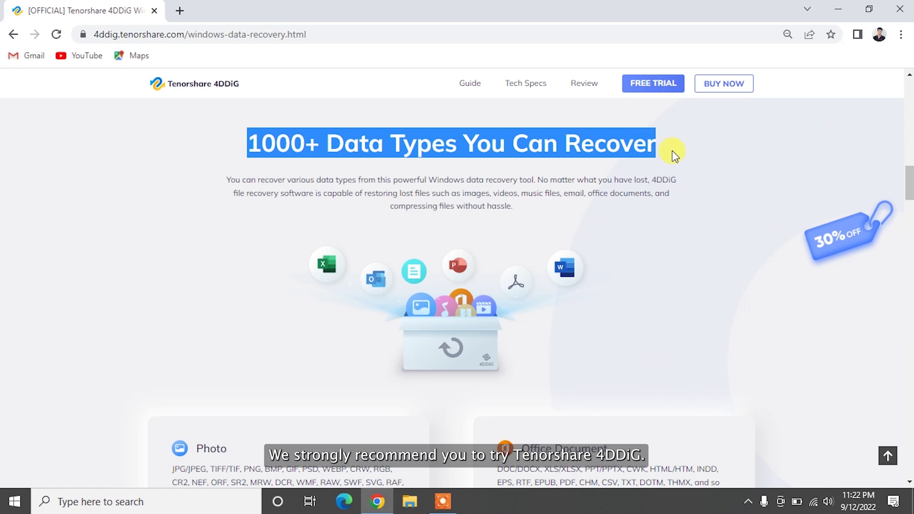
pyautogui.click(674, 155)
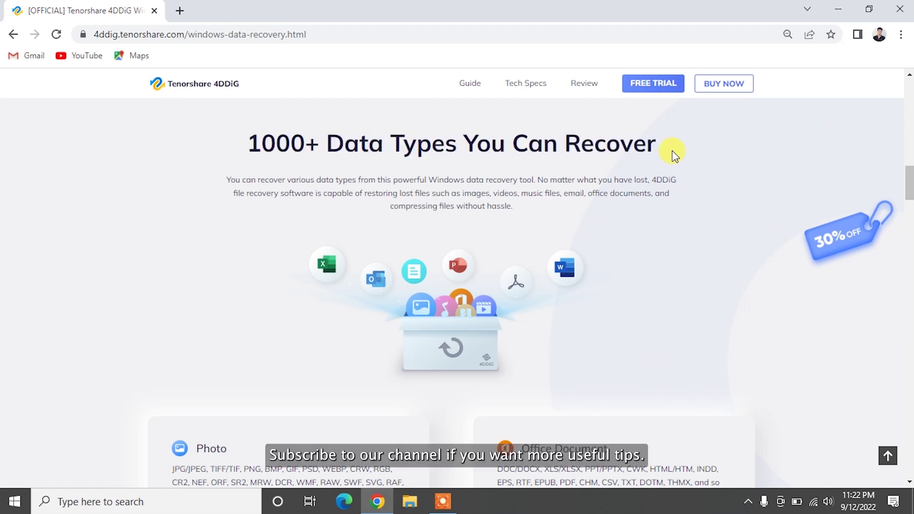
pyautogui.scroll(-9, 670, 261)
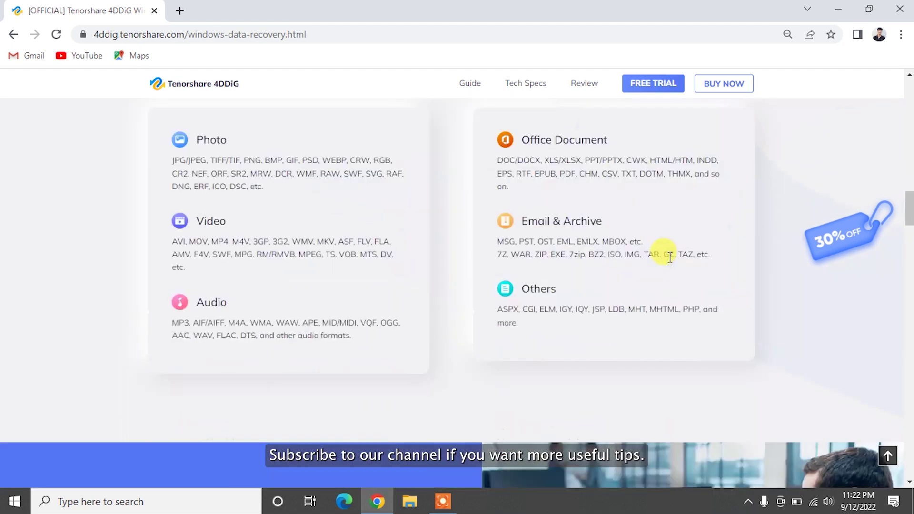
pyautogui.scroll(-10, 671, 261)
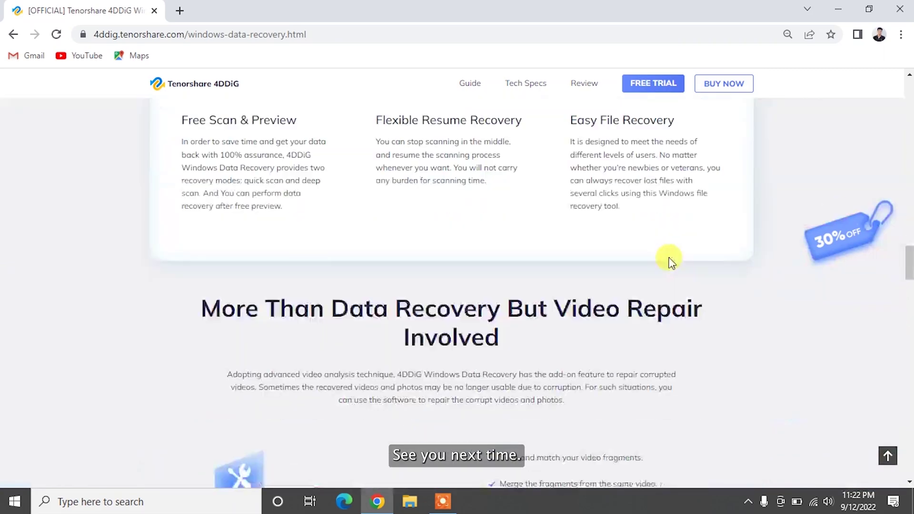